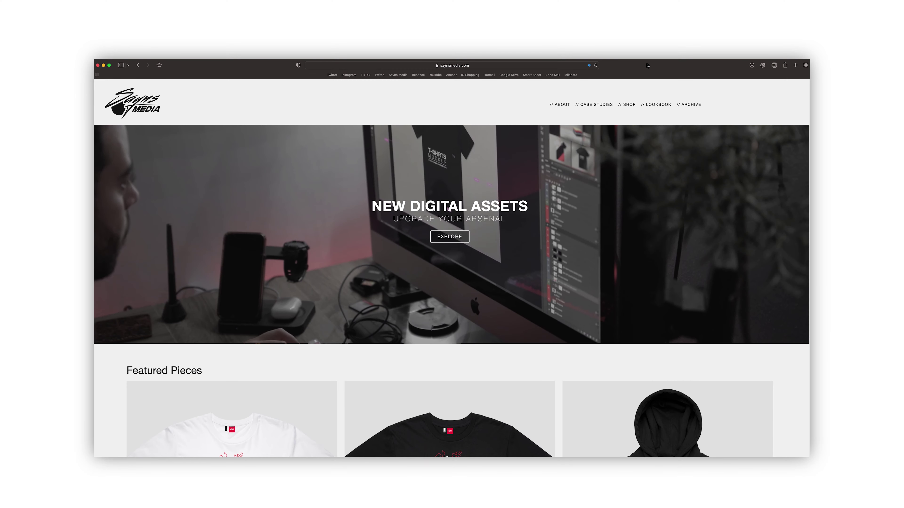
Go from the Saynsmedia homepage's EXPLORE banner to the Shop page of digital products.
{"action": "left_click", "coordinate": [448, 238]}
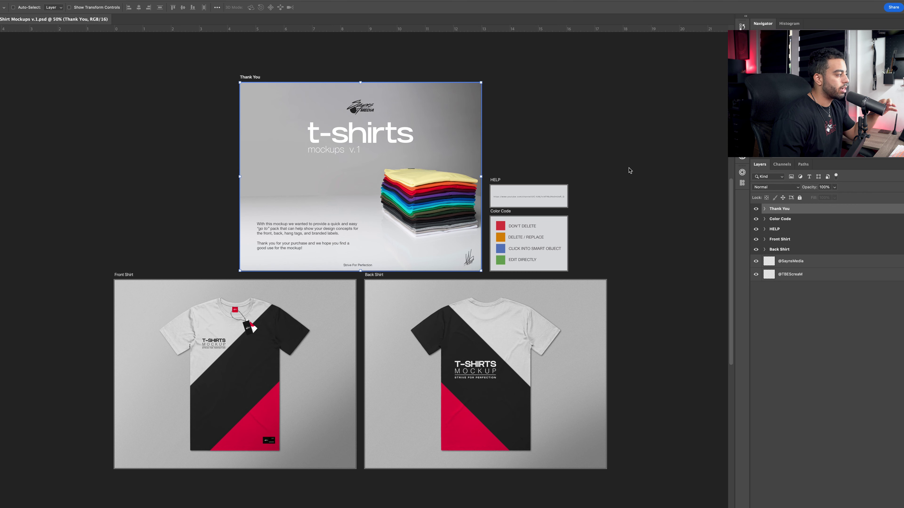
Deselect the Thank You artboard and expand the Front Shirt group in the Layers panel.
{"action": "left_click", "coordinate": [824, 312]}
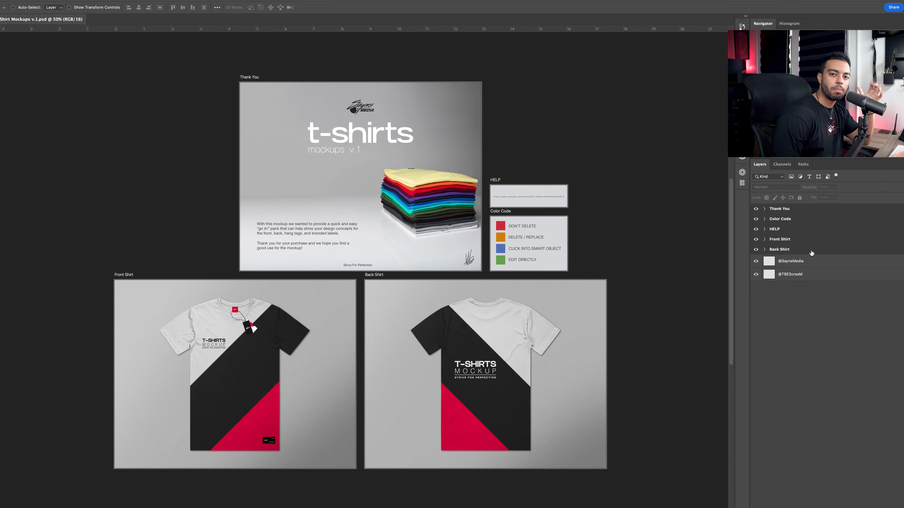
{"action": "left_click", "coordinate": [764, 239]}
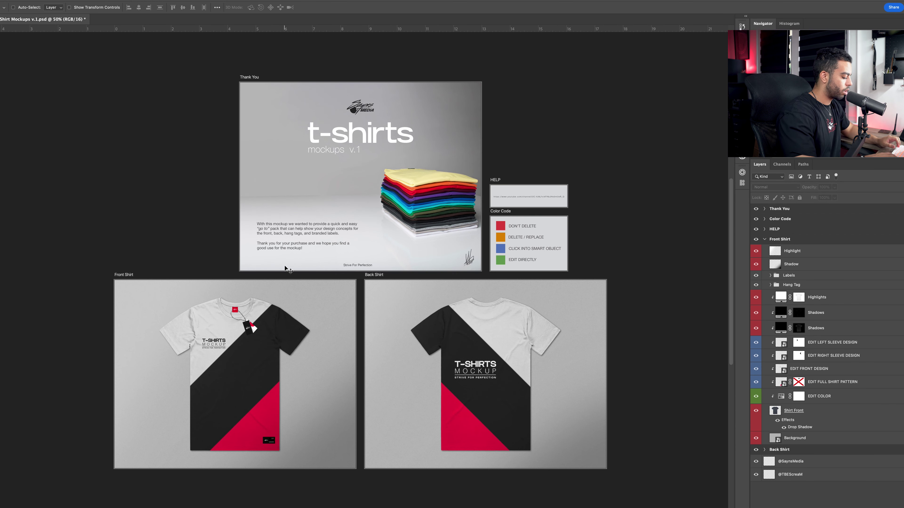
Zoom to 100%, bring the Front Shirt artboard into view, and expand its Labels group.
{"action": "key", "text": "super+equal"}
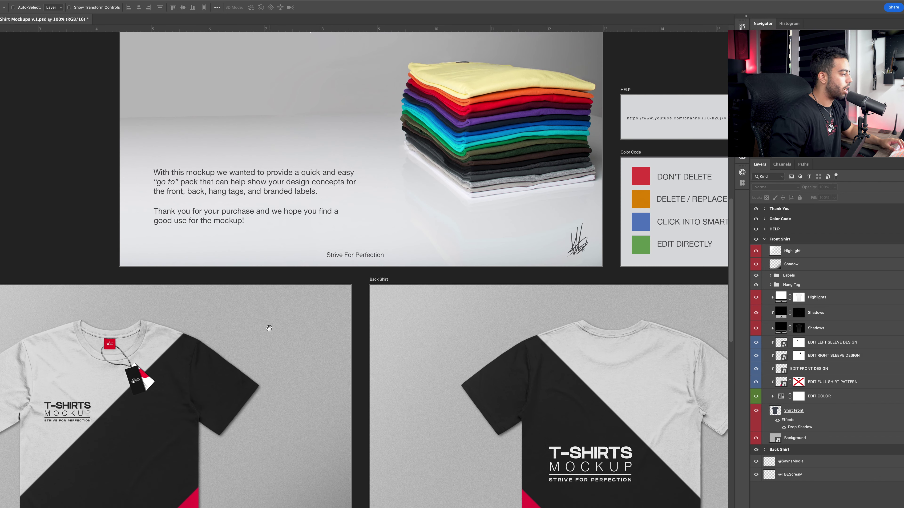
{"action": "scroll", "coordinate": [268, 328], "scroll_direction": "left", "scroll_amount": 10}
{"action": "scroll", "coordinate": [508, 190], "scroll_direction": "down", "scroll_amount": 6}
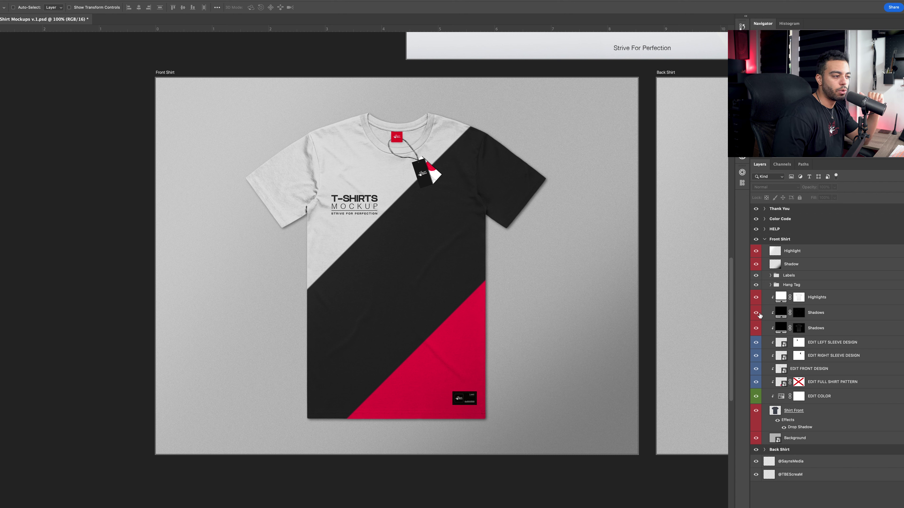
{"action": "left_click", "coordinate": [770, 275]}
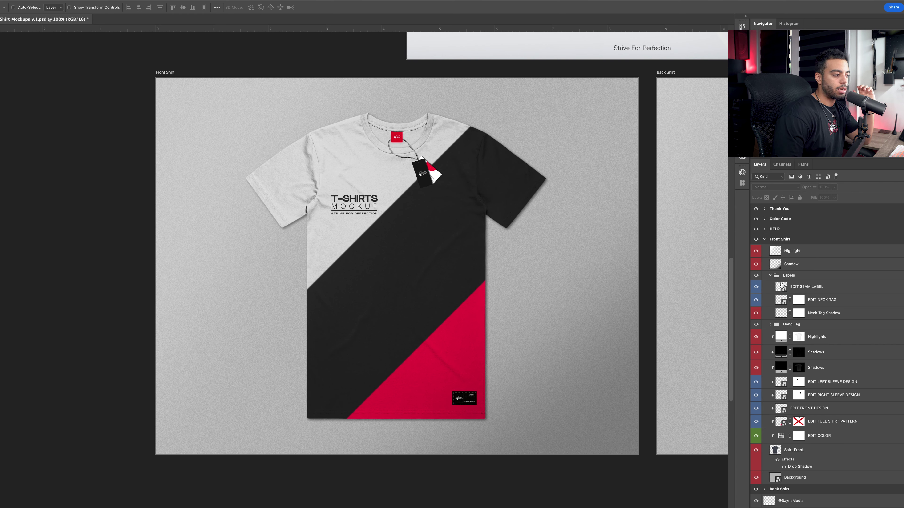
Open the EDIT SEAM LABEL smart object as a separate .psb document.
{"action": "double_click", "coordinate": [781, 286]}
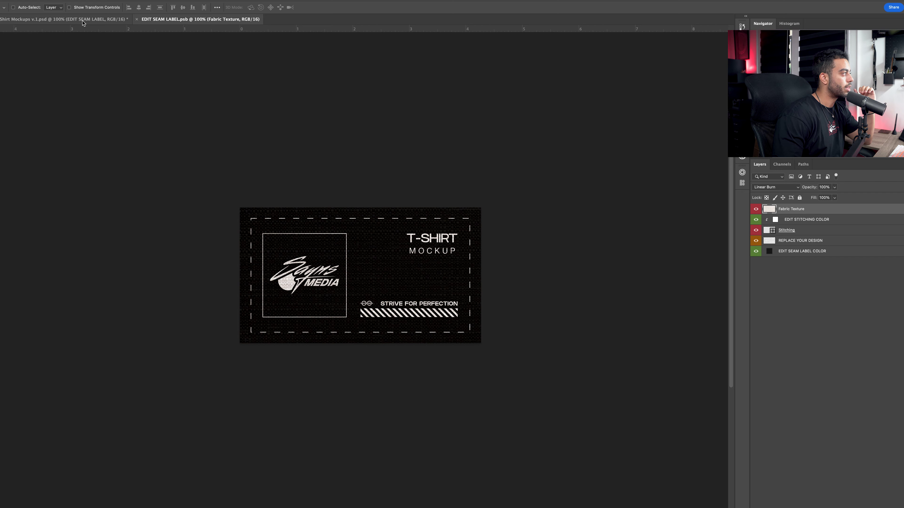
Change the seam label's colour fill from black to bright green #1eff00 and save.
{"action": "left_click", "coordinate": [83, 20]}
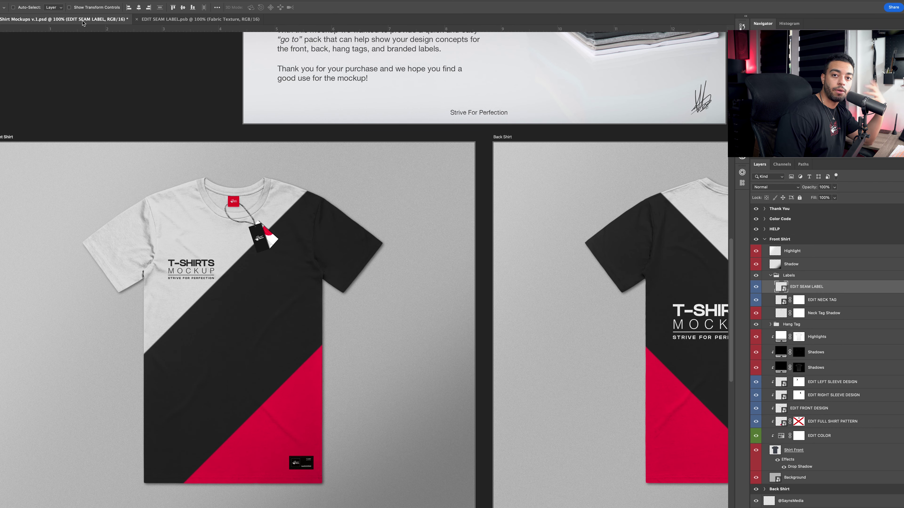
{"action": "key", "text": "ctrl+Tab"}
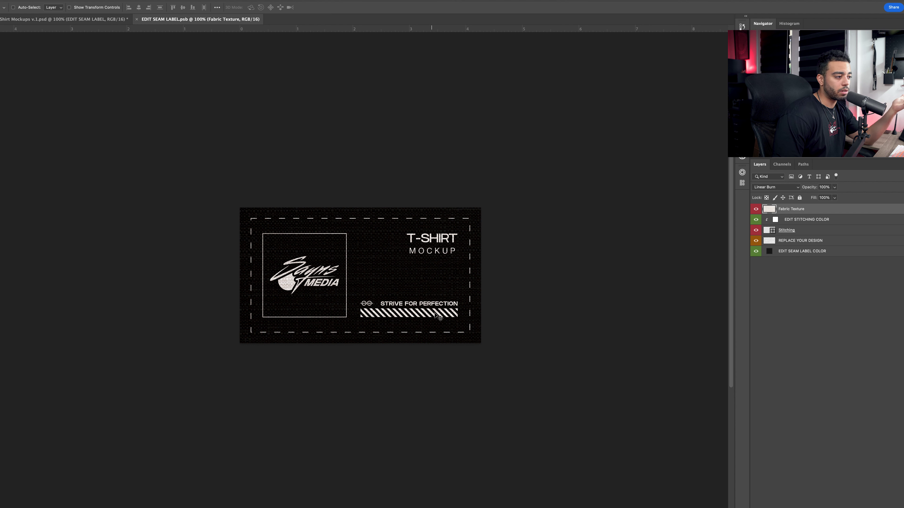
{"action": "double_click", "coordinate": [770, 252]}
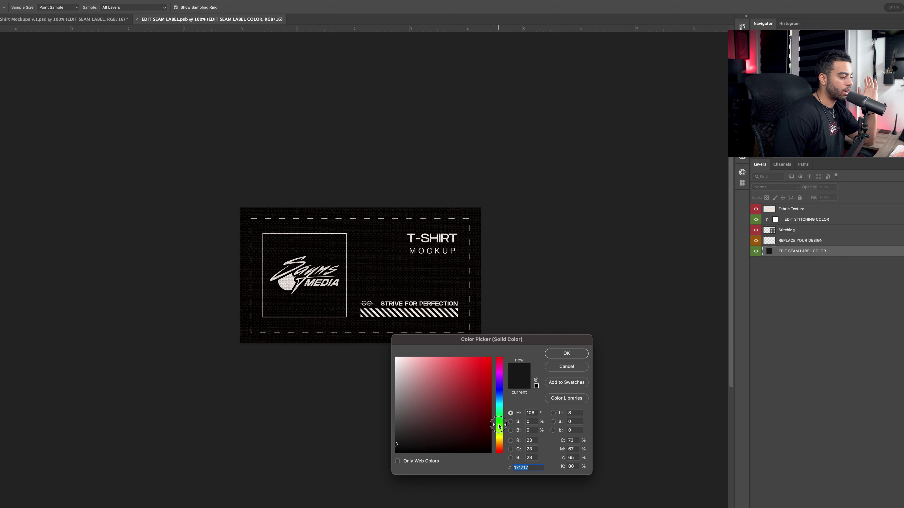
{"action": "left_click_drag", "start_coordinate": [465, 390], "coordinate": [510, 333]}
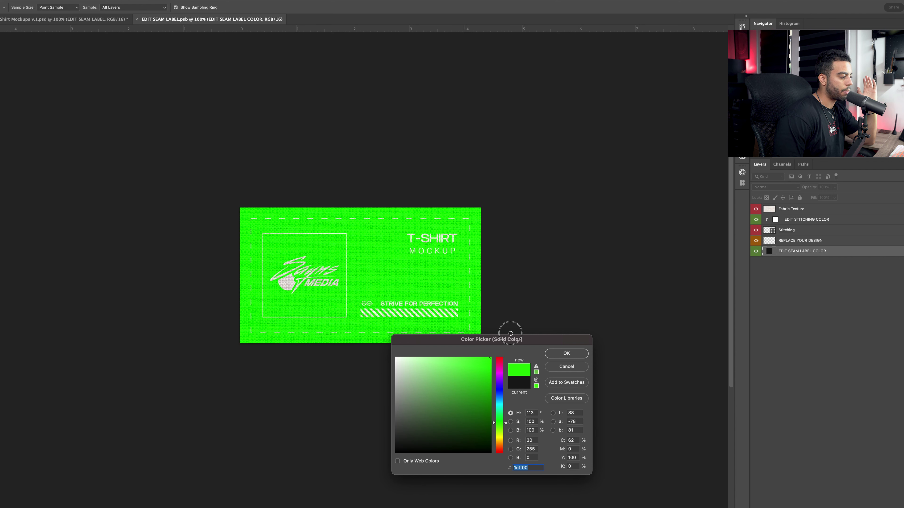
{"action": "left_click", "coordinate": [557, 355]}
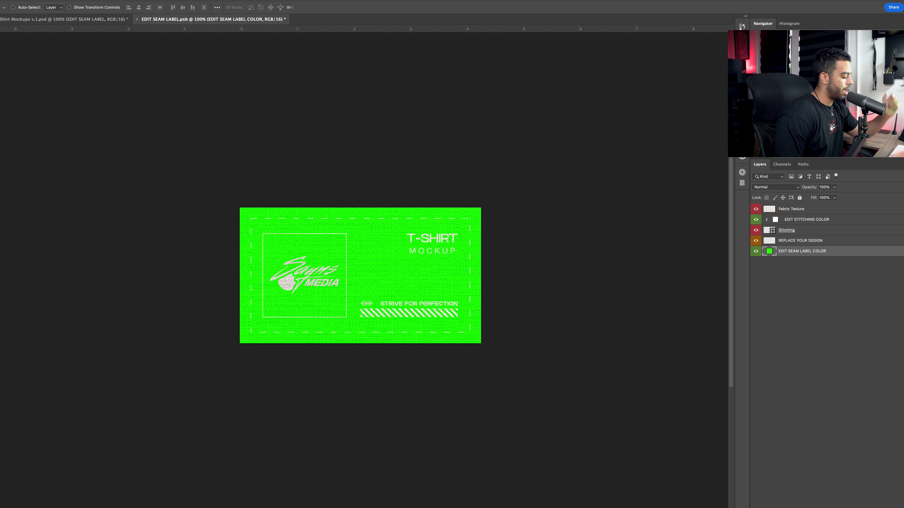
{"action": "key", "text": "super+s"}
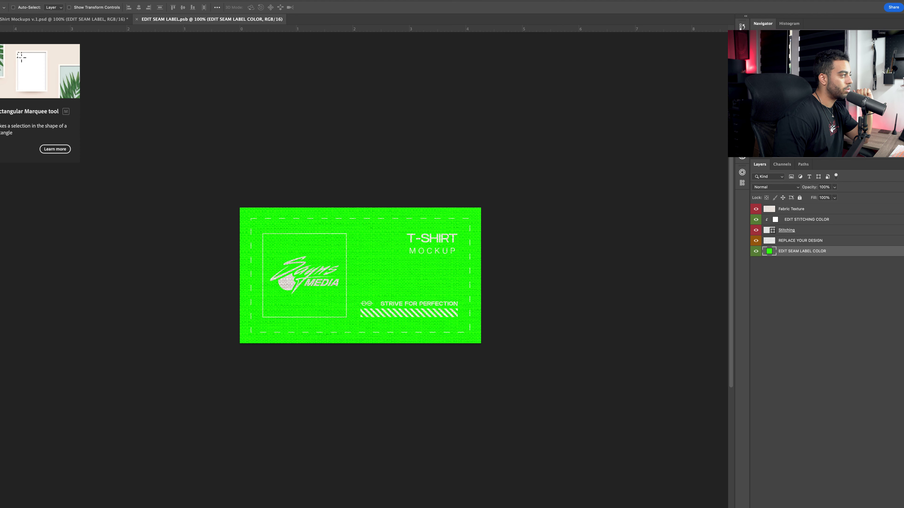
Switch back to the T-Shirt Mockups v.1.psd document.
{"action": "left_click", "coordinate": [57, 18]}
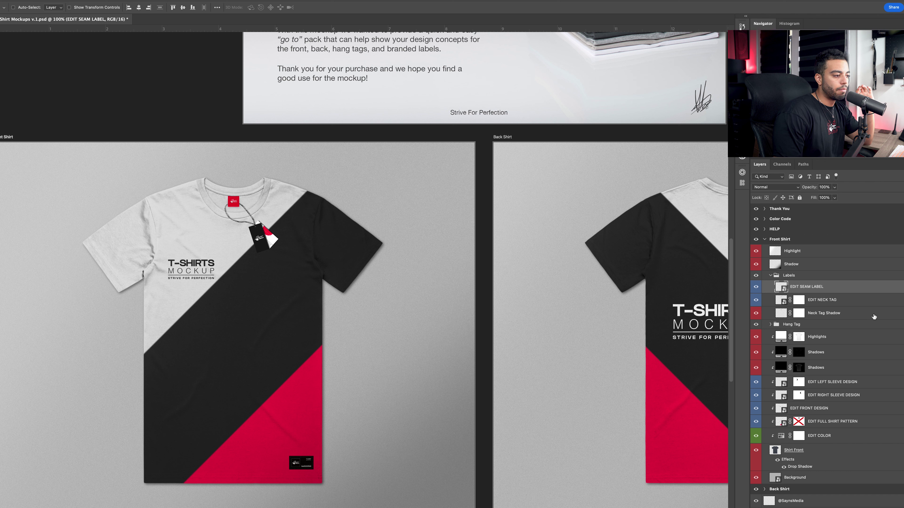
{"action": "double_click", "coordinate": [782, 300]}
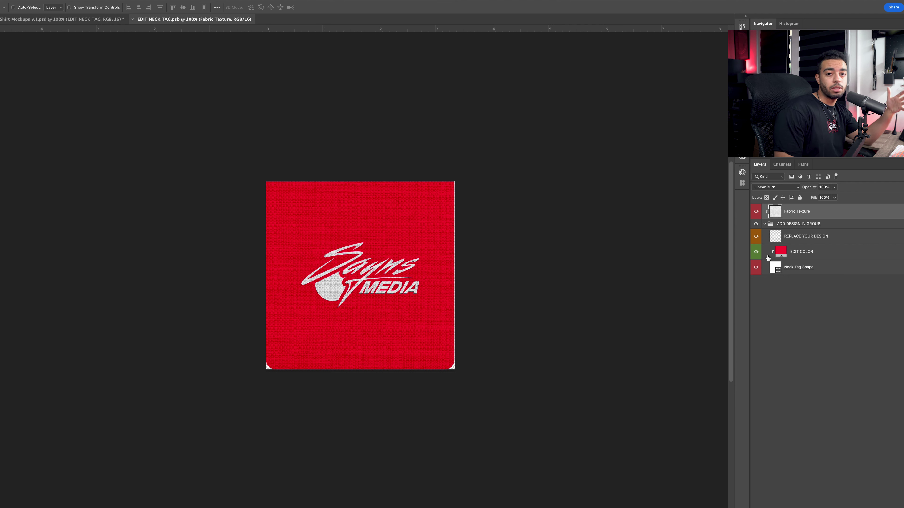
{"action": "key", "text": "super+w"}
{"action": "left_click", "coordinate": [770, 284]}
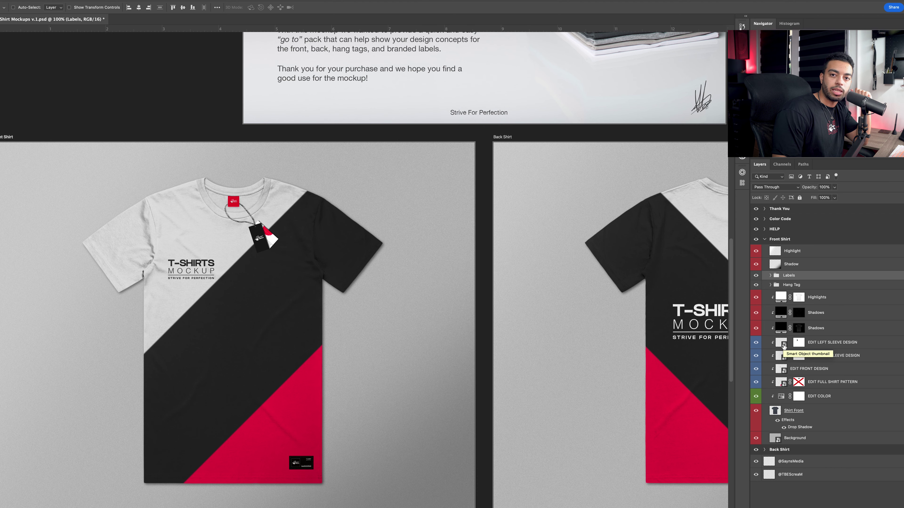
Open the EDIT LEFT SLEEVE DESIGN smart object as its own empty document.
{"action": "double_click", "coordinate": [782, 343]}
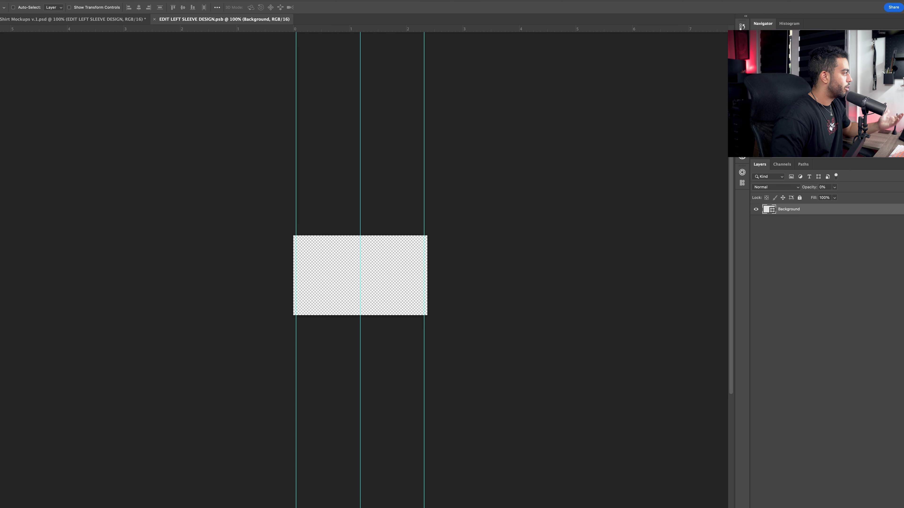
Draw a short, wide green rectangle patch, save the sleeve design, and return to the mockup.
{"action": "left_click_drag", "start_coordinate": [327, 236], "coordinate": [393, 315]}
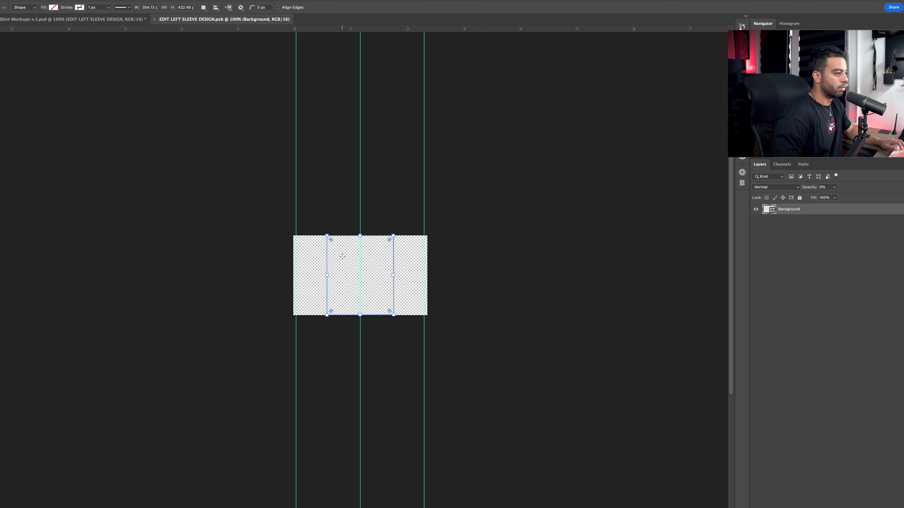
{"action": "left_click_drag", "start_coordinate": [327, 236], "coordinate": [327, 262]}
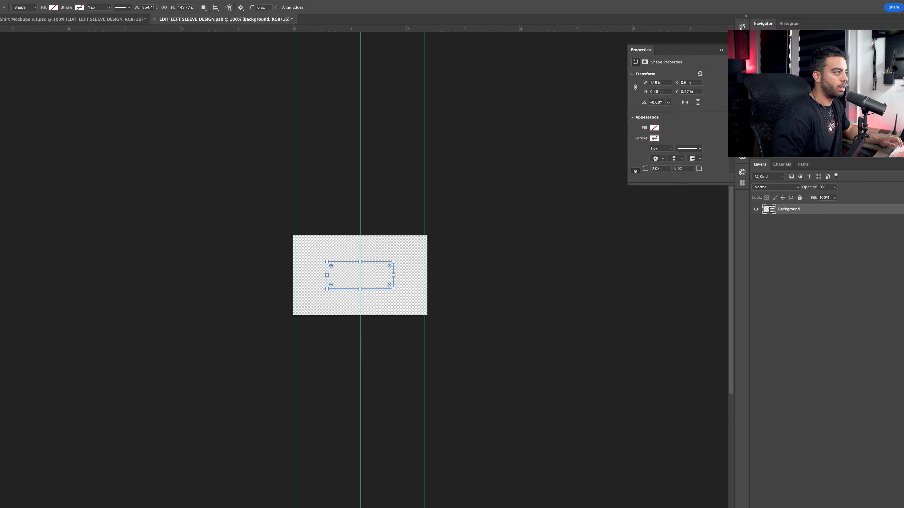
{"action": "left_click", "coordinate": [654, 128]}
{"action": "left_click", "coordinate": [637, 167]}
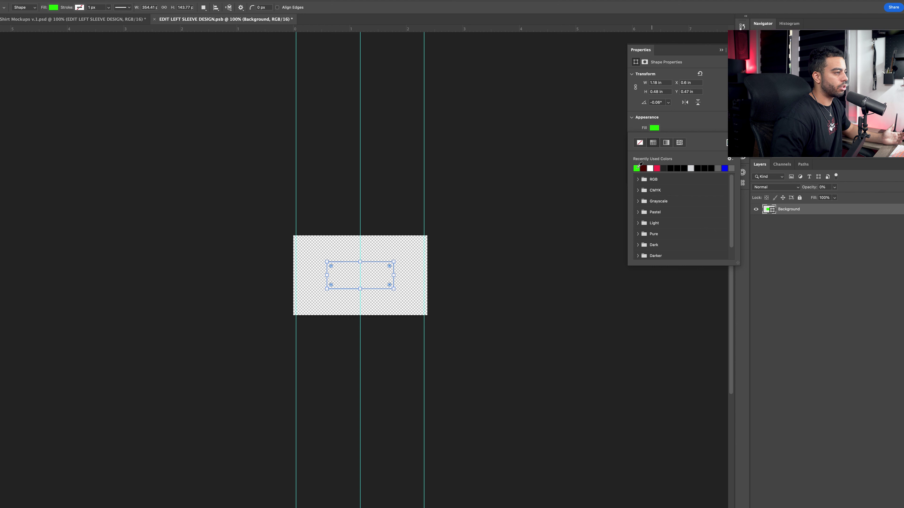
{"action": "left_click", "coordinate": [818, 227]}
{"action": "key", "text": "super+s"}
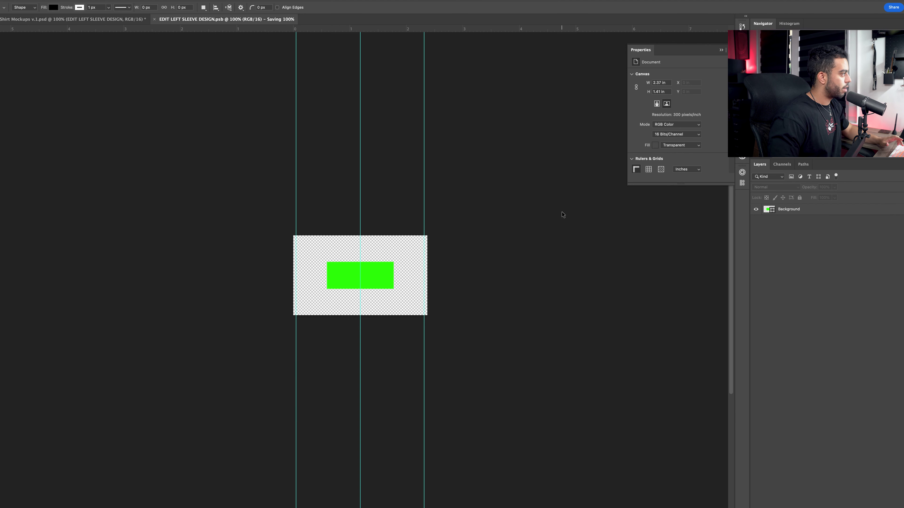
{"action": "left_click", "coordinate": [143, 20]}
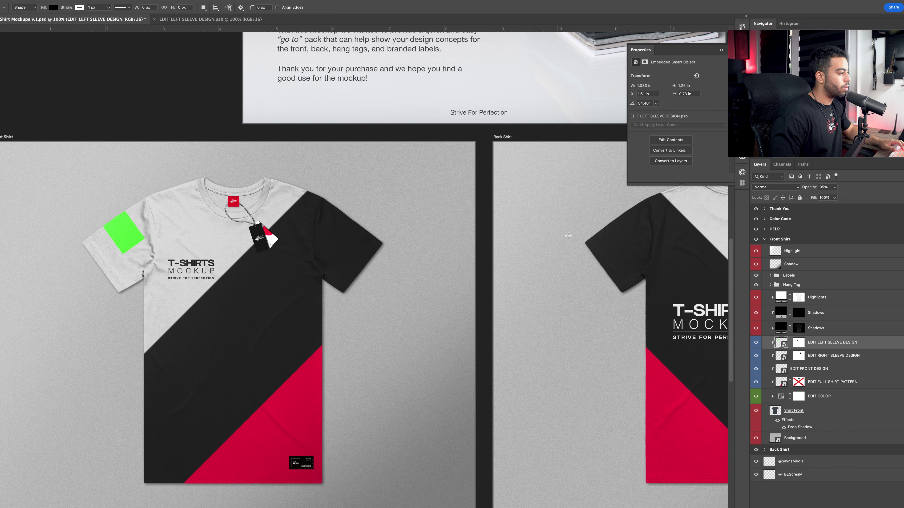
{"action": "left_click_drag", "start_coordinate": [526, 235], "coordinate": [171, 209]}
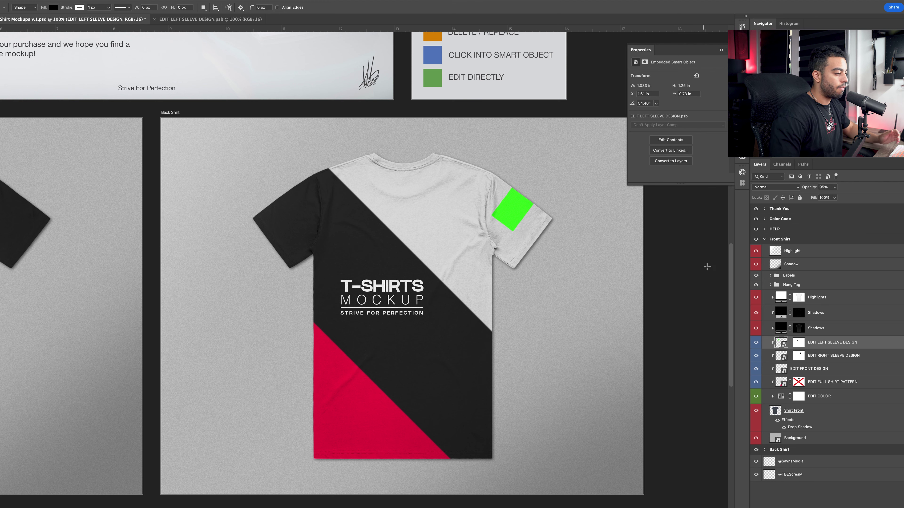
{"action": "scroll", "coordinate": [550, 268], "scroll_direction": "left", "scroll_amount": 10}
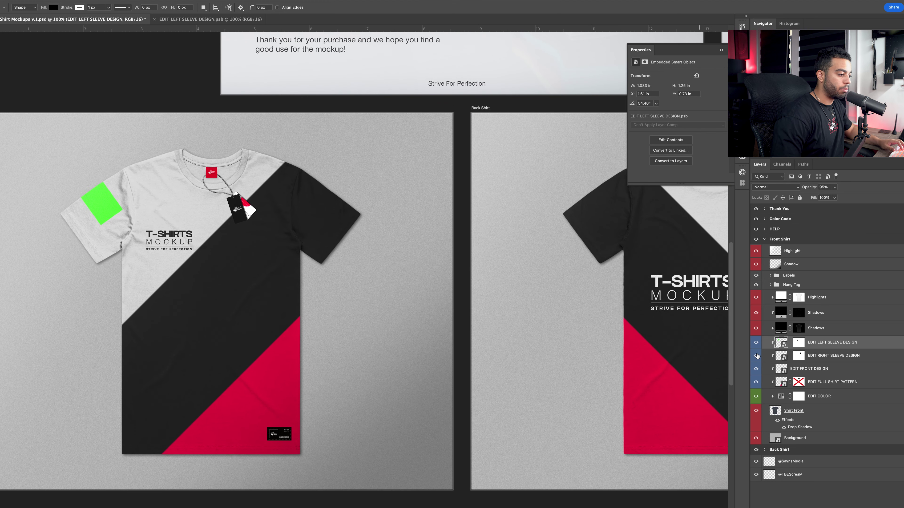
{"action": "double_click", "coordinate": [779, 382]}
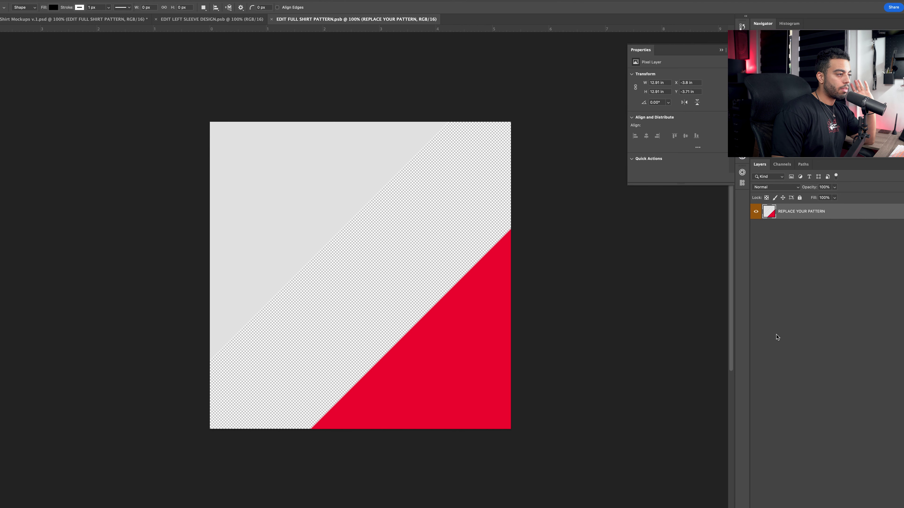
Return from the shirt pattern smart object to the T-Shirt Mockups v.1.psd document.
{"action": "left_click", "coordinate": [97, 19]}
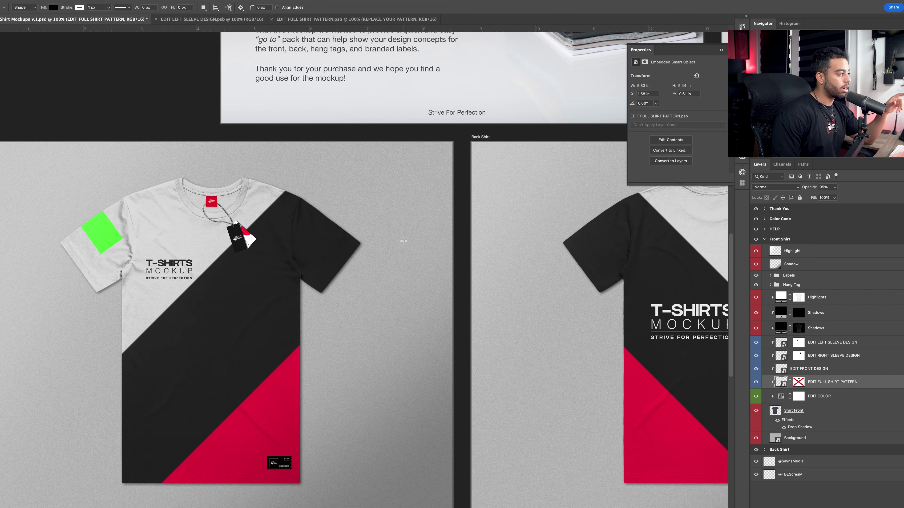
{"action": "scroll", "coordinate": [366, 249], "scroll_direction": "right", "scroll_amount": 5}
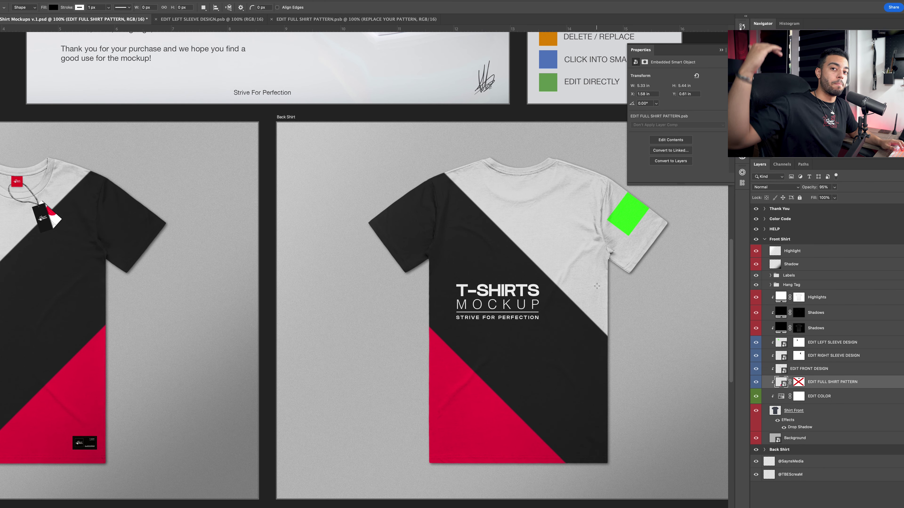
{"action": "scroll", "coordinate": [406, 313], "scroll_direction": "left", "scroll_amount": 5}
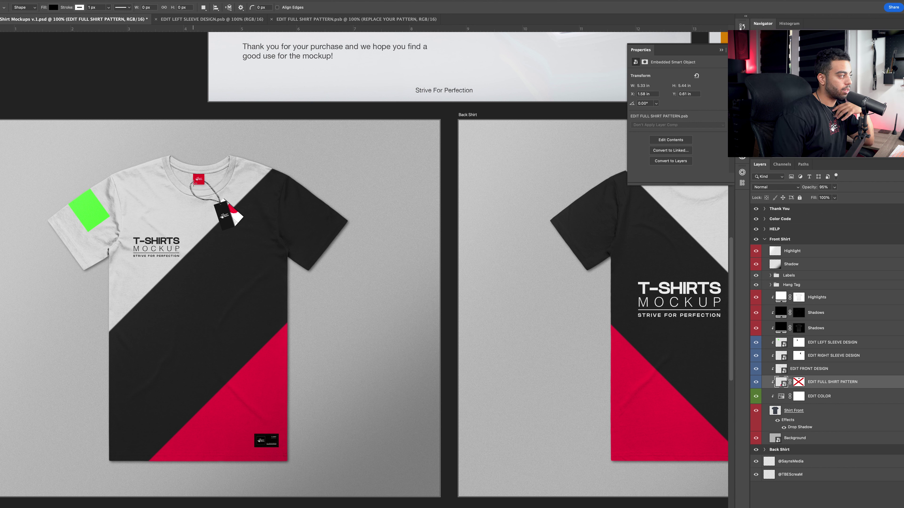
{"action": "left_click", "coordinate": [797, 382]}
{"action": "right_click", "coordinate": [796, 382]}
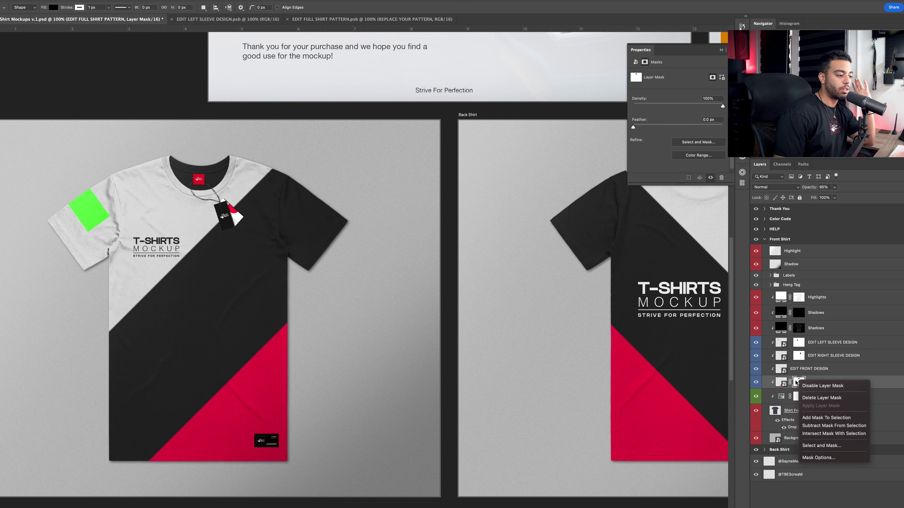
{"action": "left_click", "coordinate": [796, 382]}
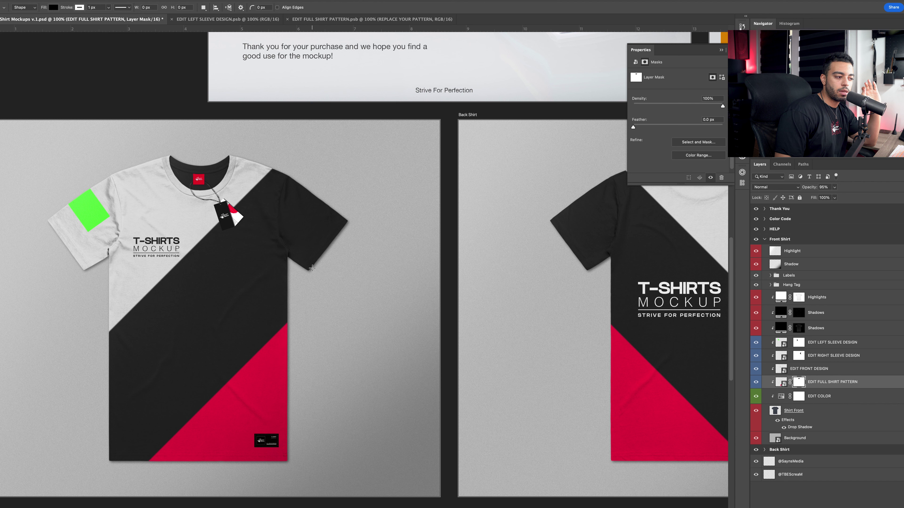
{"action": "right_click", "coordinate": [801, 381]}
{"action": "left_click", "coordinate": [686, 261]}
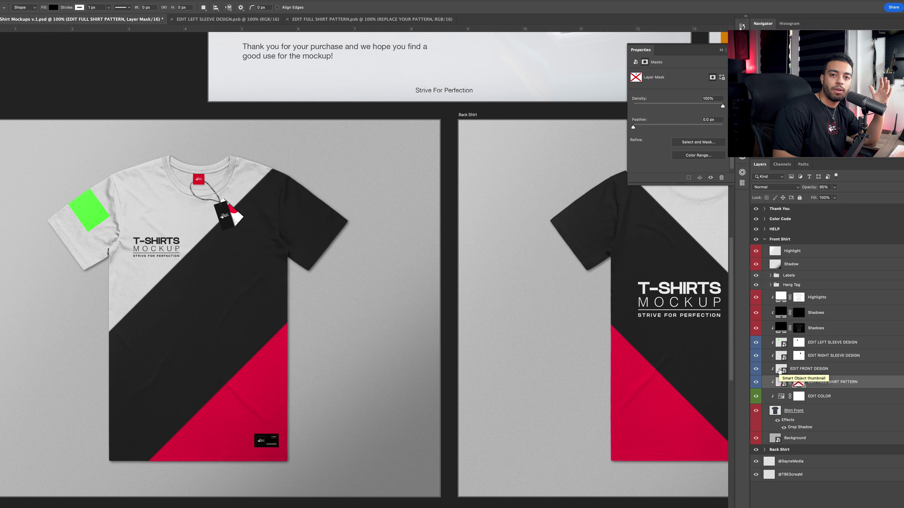
Open the EDIT FRONT DESIGN smart object holding the T-SHIRTS MOCKUP logo.
{"action": "double_click", "coordinate": [779, 370]}
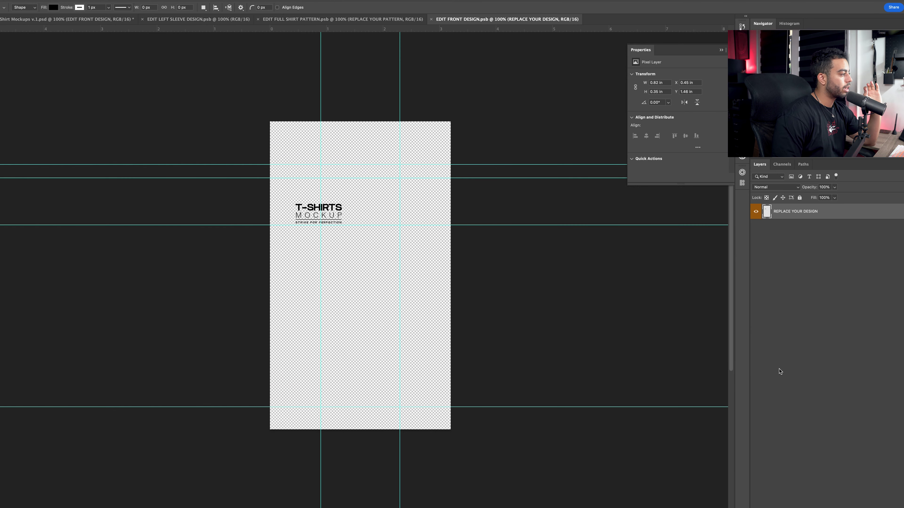